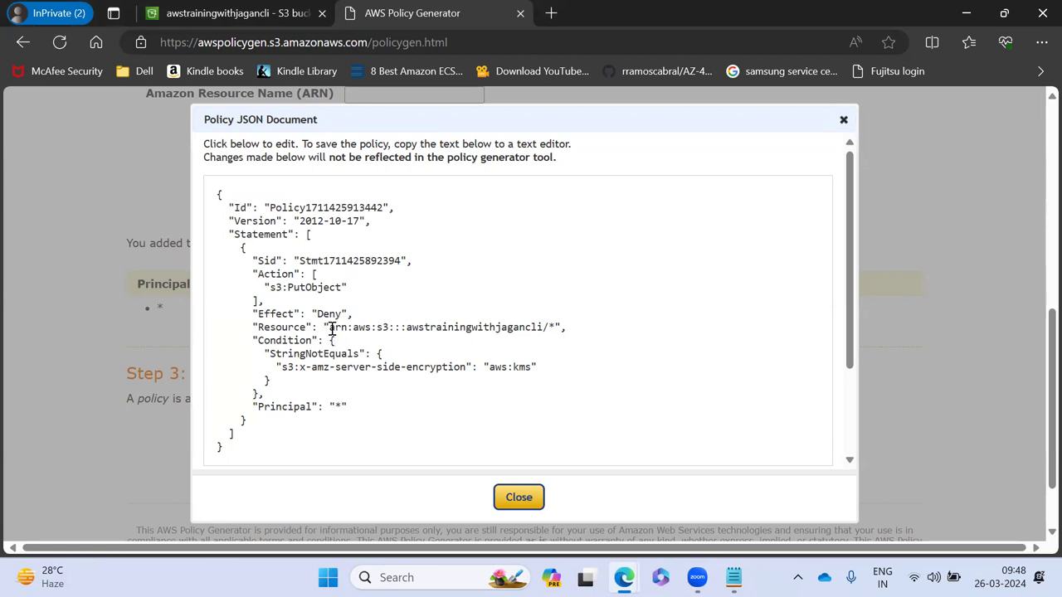
Review the resource, action and effect values in the generated policy JSON and copy the whole document
click(539, 327)
drag(557, 327, 546, 330)
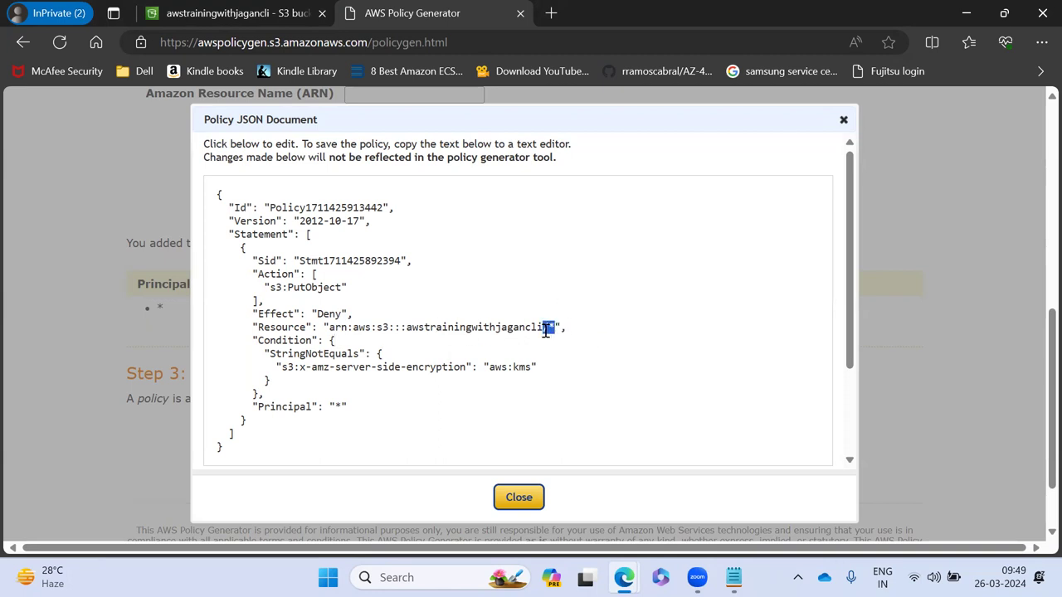
double_click(312, 287)
double_click(322, 314)
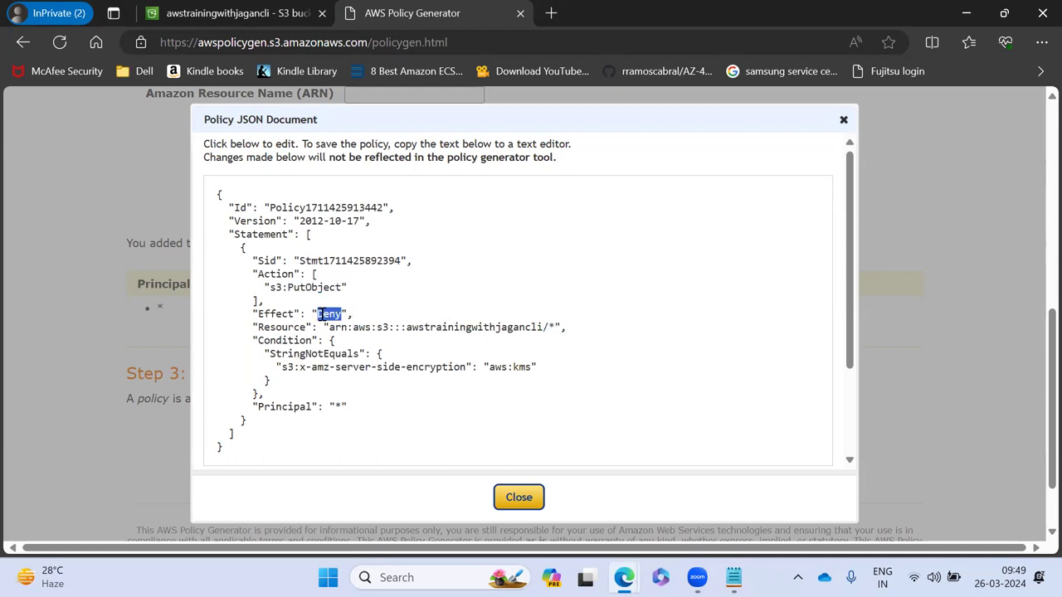
click(320, 314)
click(373, 390)
key(ctrl+a)
key(ctrl+c)
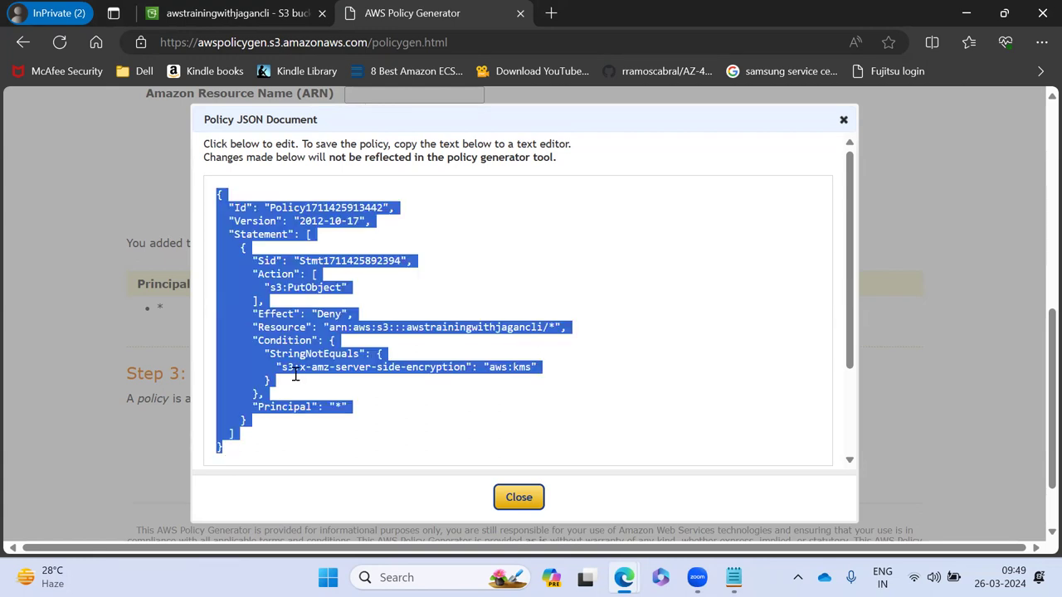
Switch to the S3 console and open the bucket policy of awstrainingwithjagancli for editing
click(204, 23)
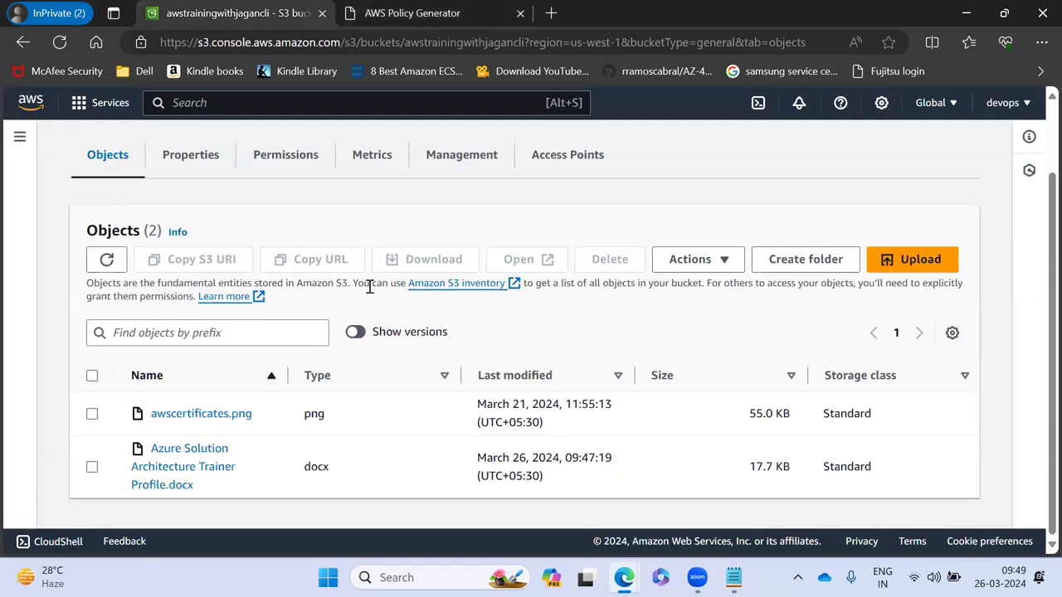
scroll(369, 287, up, 1)
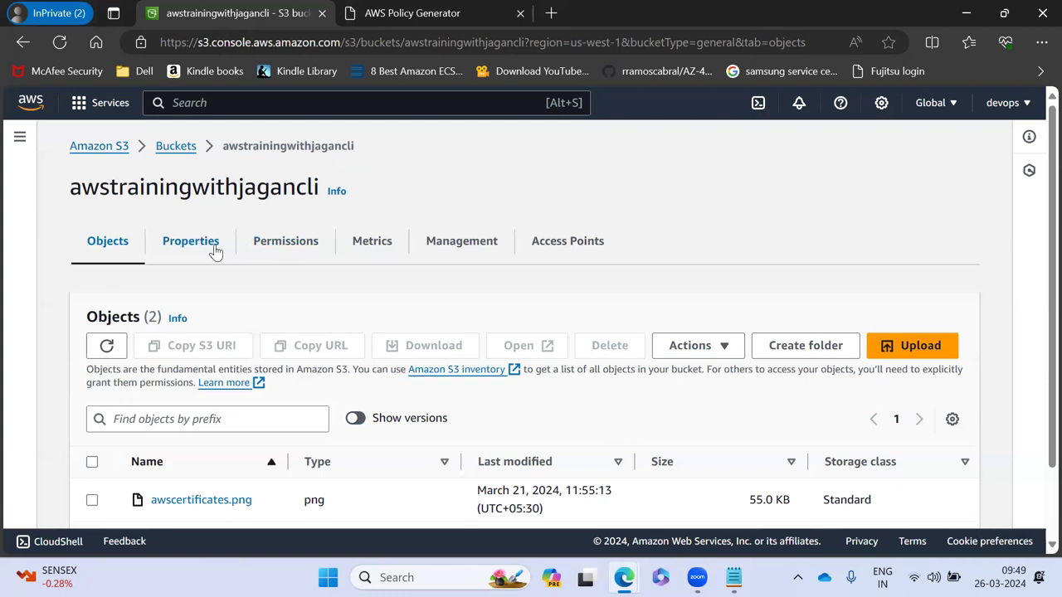
click(215, 249)
click(280, 252)
scroll(362, 307, down, 2)
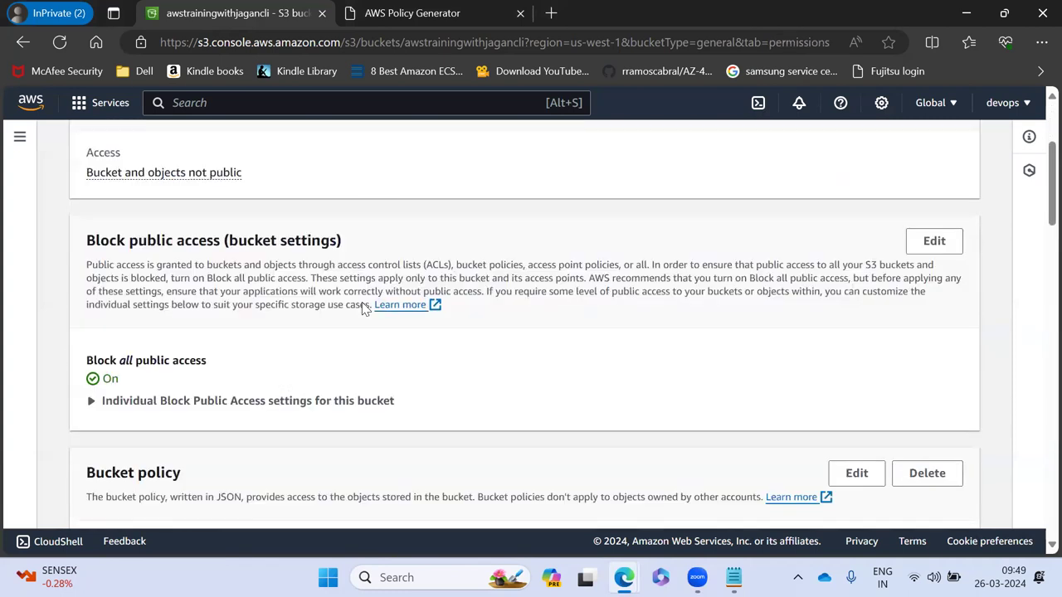
scroll(361, 307, down, 3)
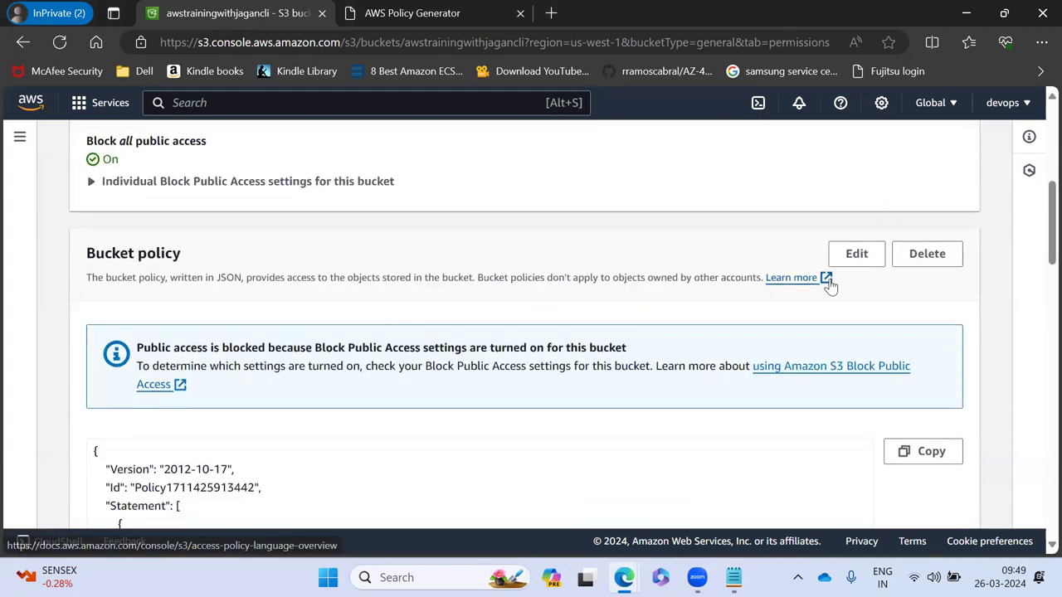
click(838, 253)
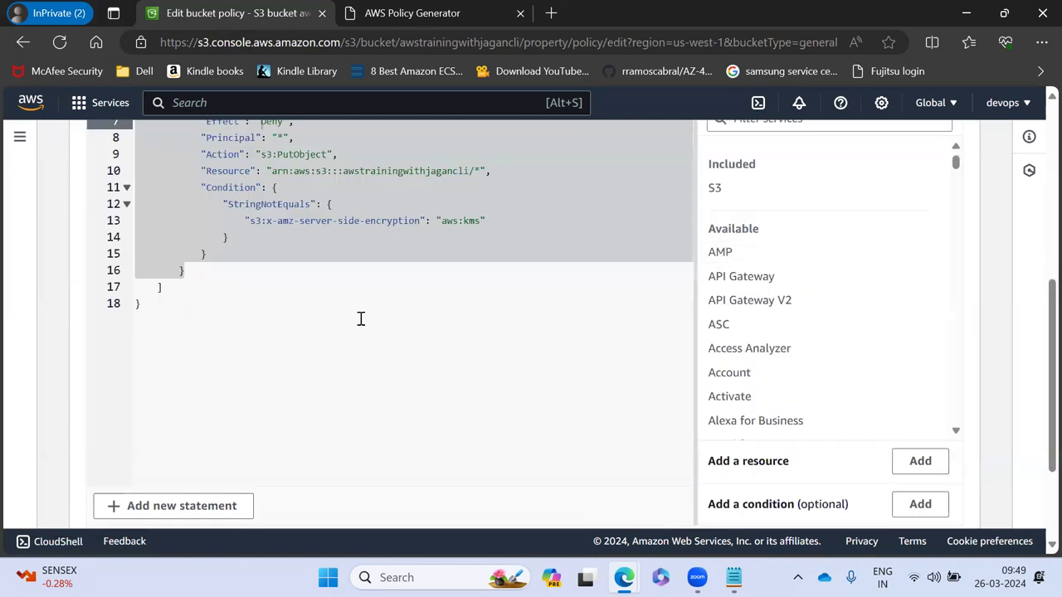
Replace the entire bucket policy with the copied JSON and save the changes
click(323, 329)
key(ctrl+a)
scroll(324, 328, up, 5)
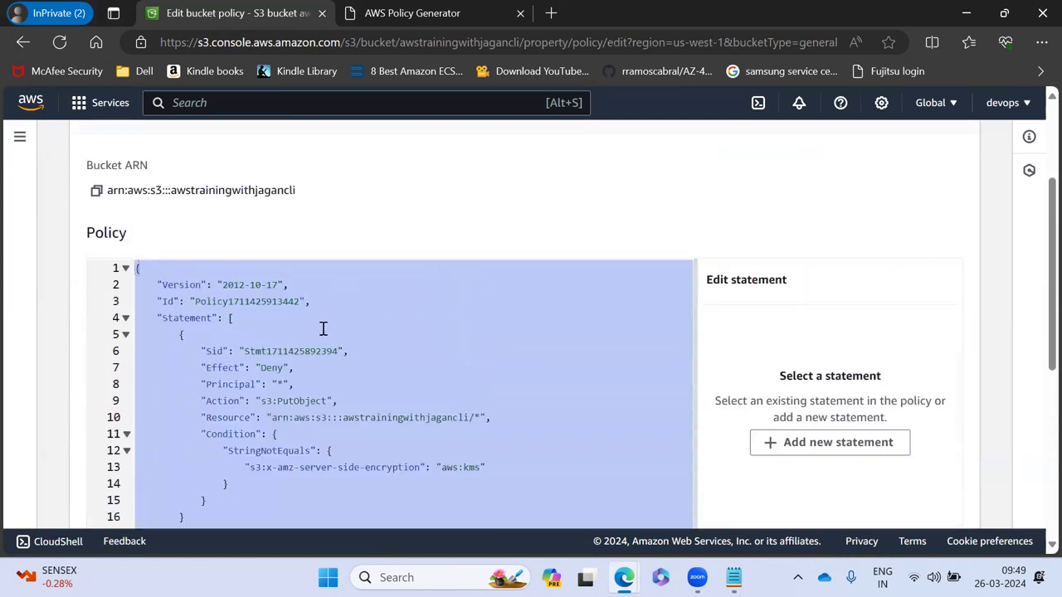
key(ctrl+v)
scroll(422, 330, down, 5)
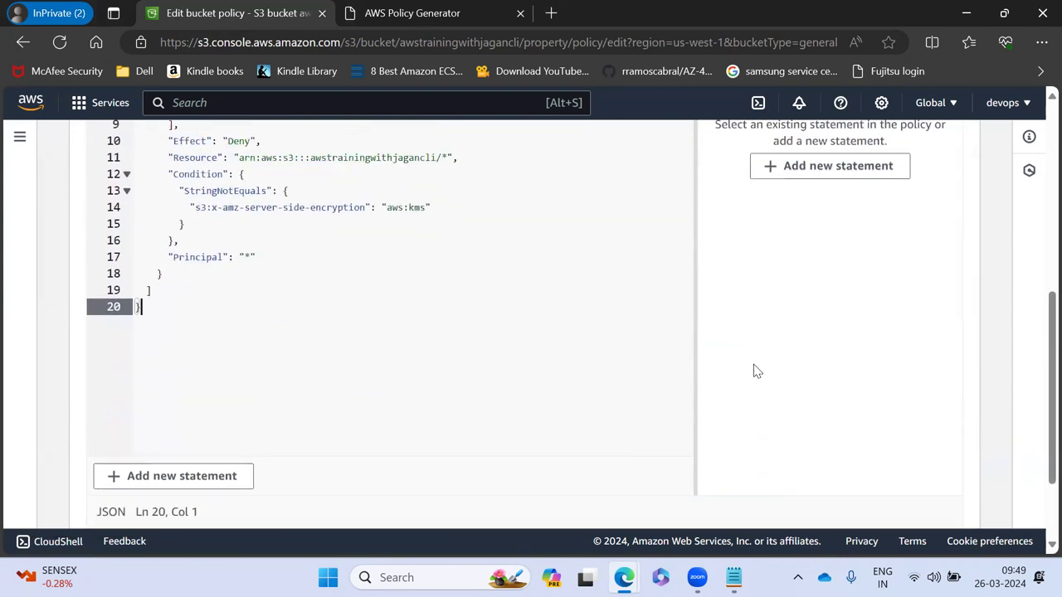
click(911, 499)
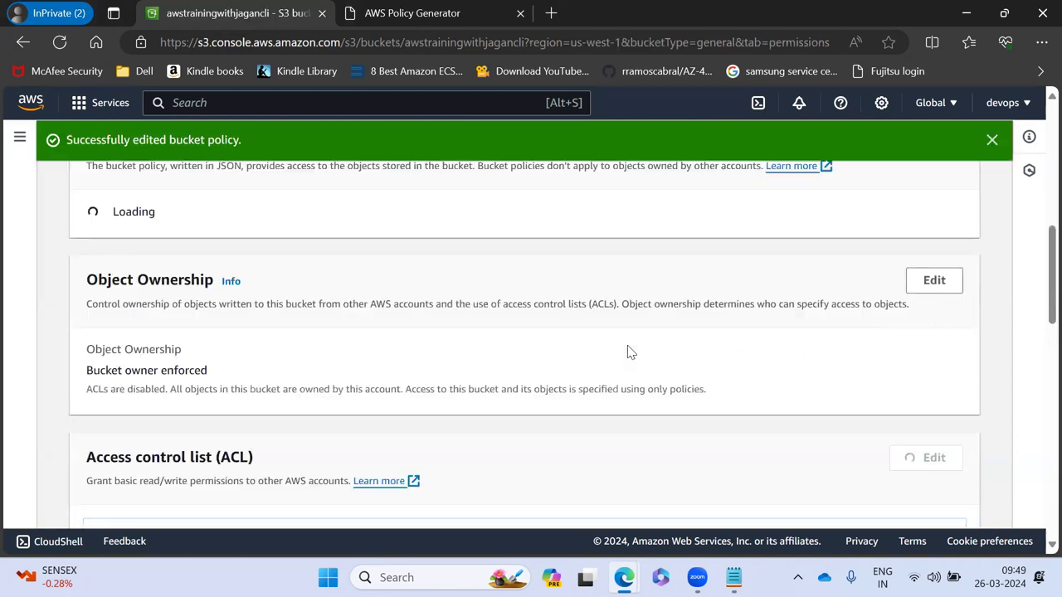
scroll(564, 342, down, 7)
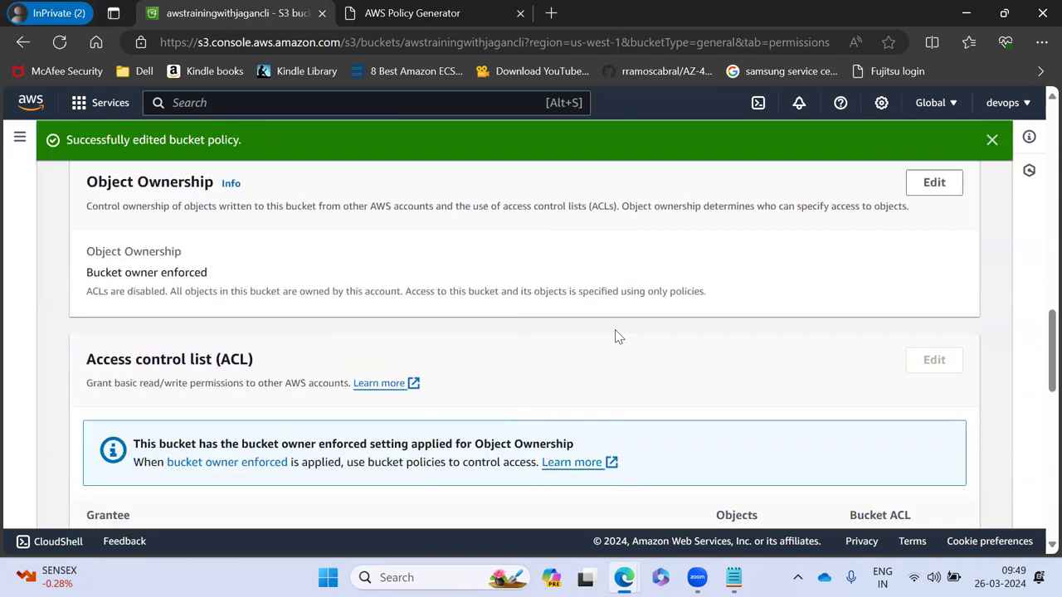
scroll(617, 334, up, 3)
scroll(606, 328, up, 10)
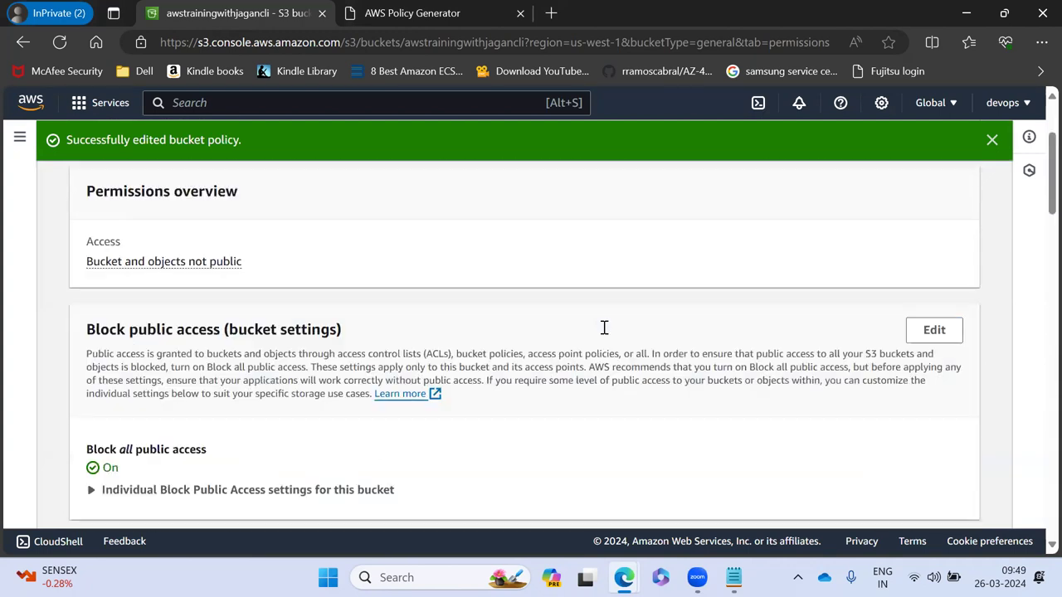
Try to upload the log text file from Documents to the bucket without specifying an encryption key
click(109, 285)
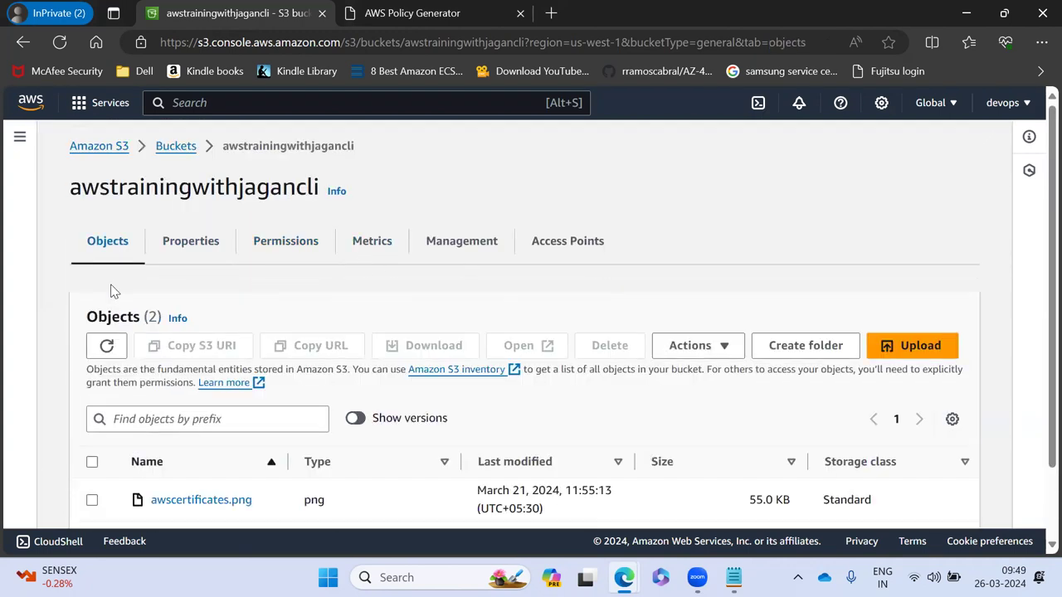
click(910, 347)
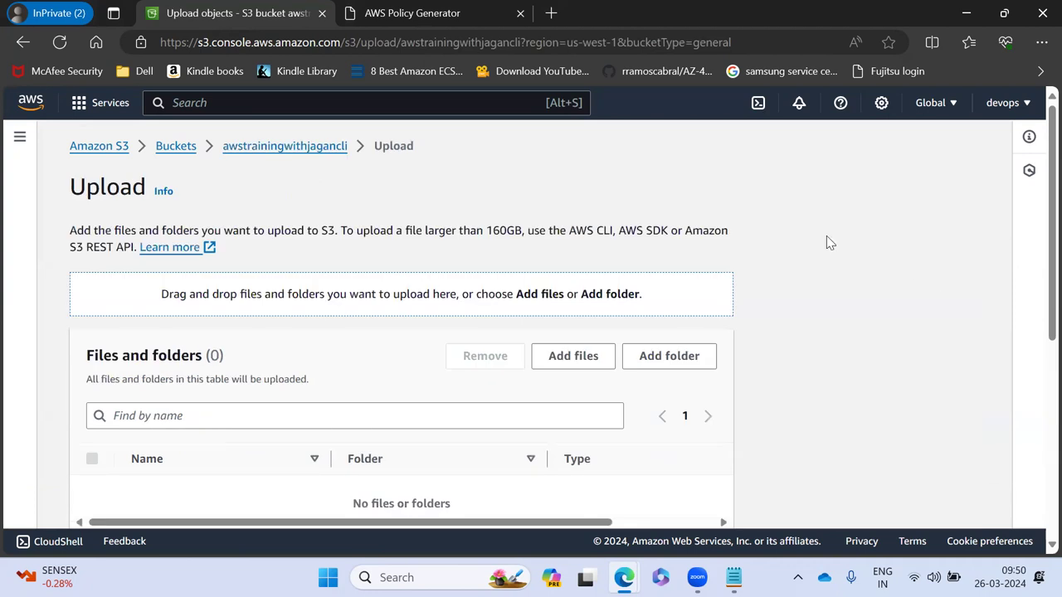
click(575, 356)
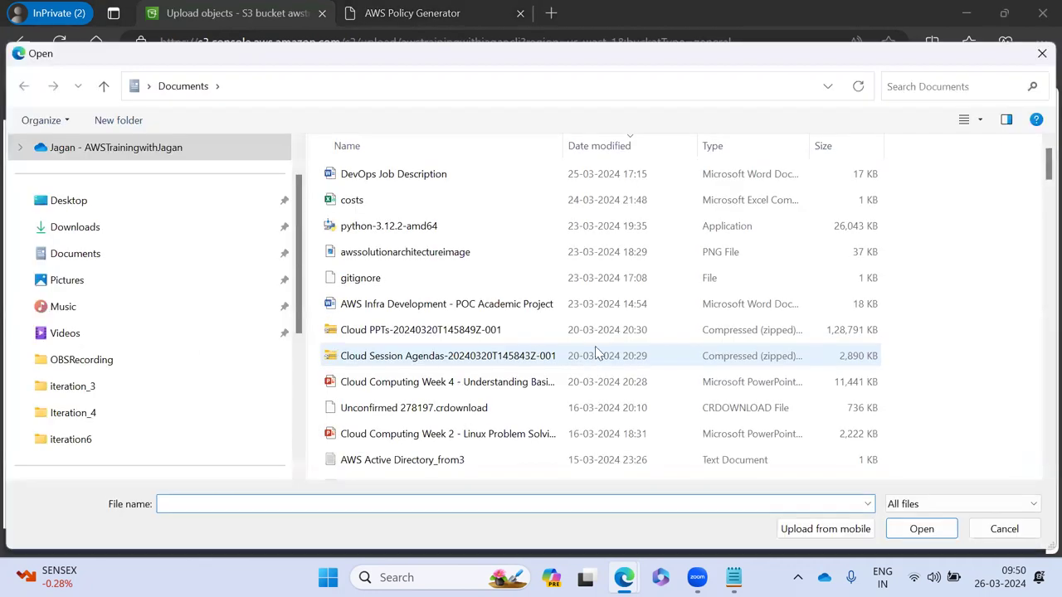
scroll(564, 345, down, 3)
scroll(488, 360, down, 3)
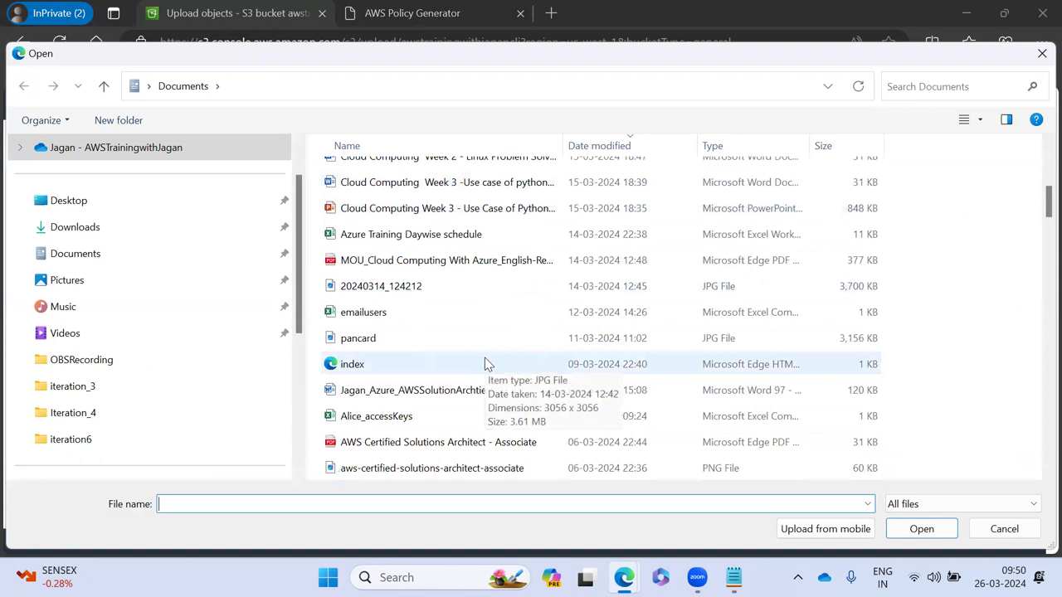
scroll(485, 357, down, 2)
scroll(435, 435, down, 1)
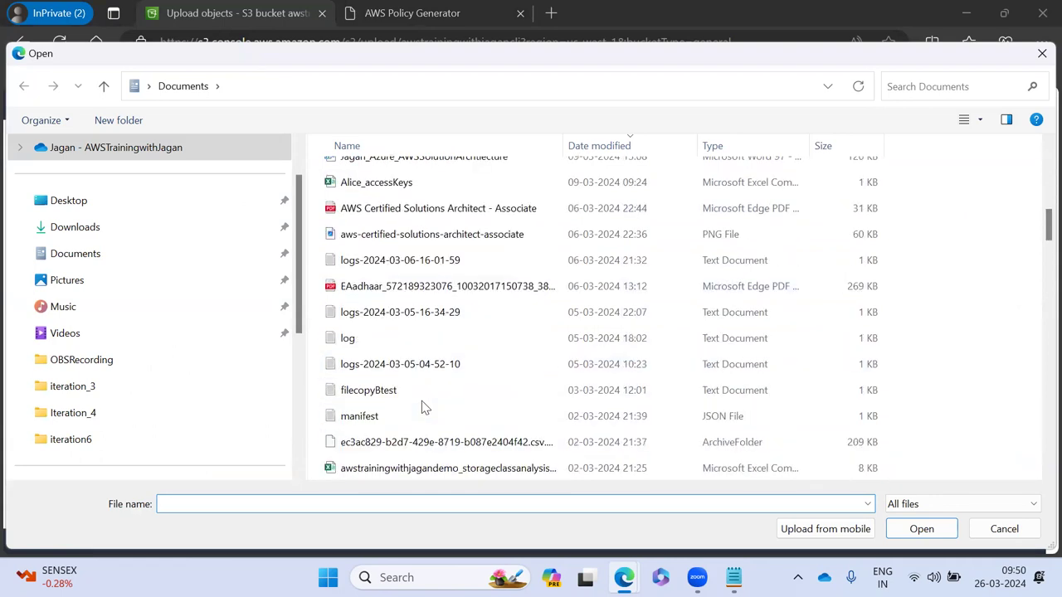
click(349, 338)
click(921, 529)
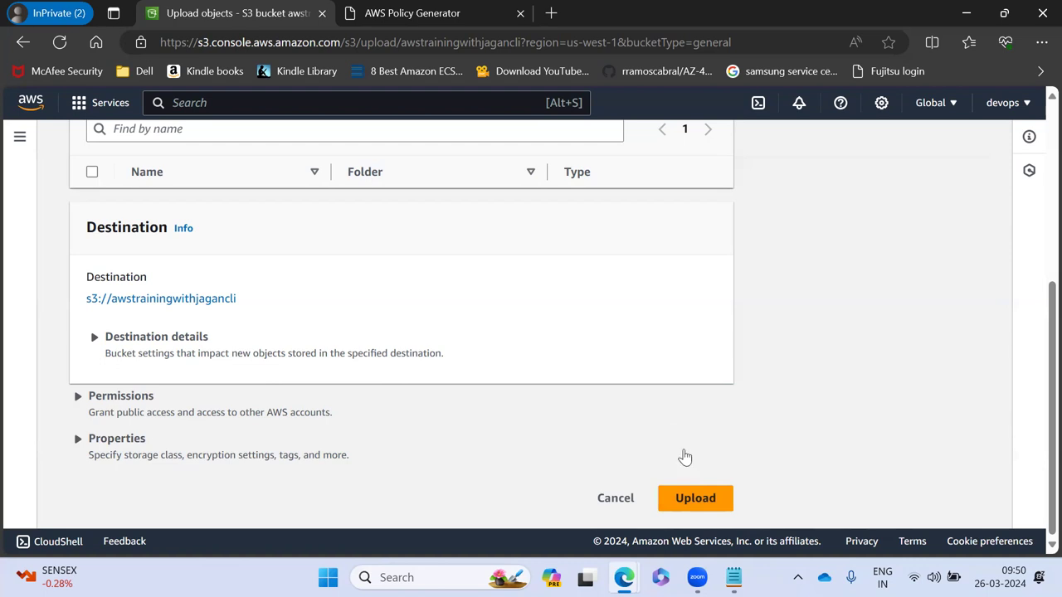
click(701, 501)
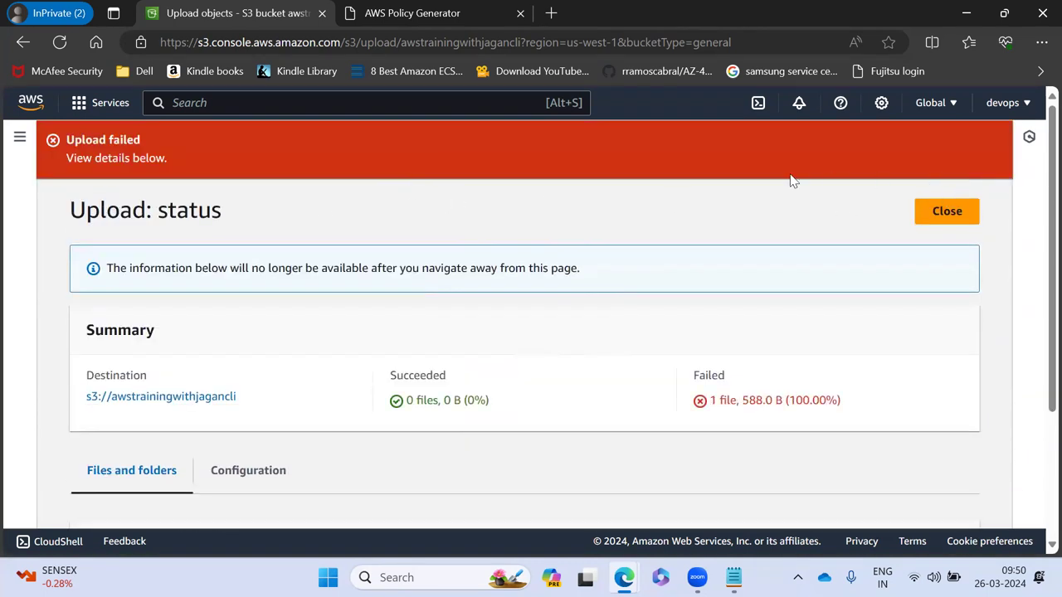
Examine the error details for log.txt in the upload status and close the status page
drag(84, 157, 247, 172)
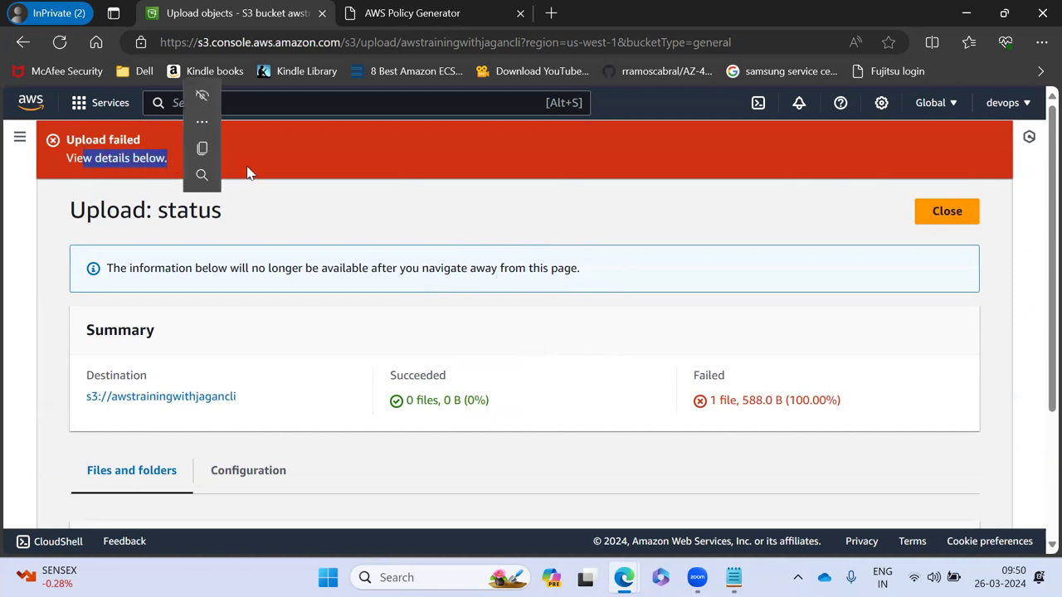
scroll(506, 299, down, 2)
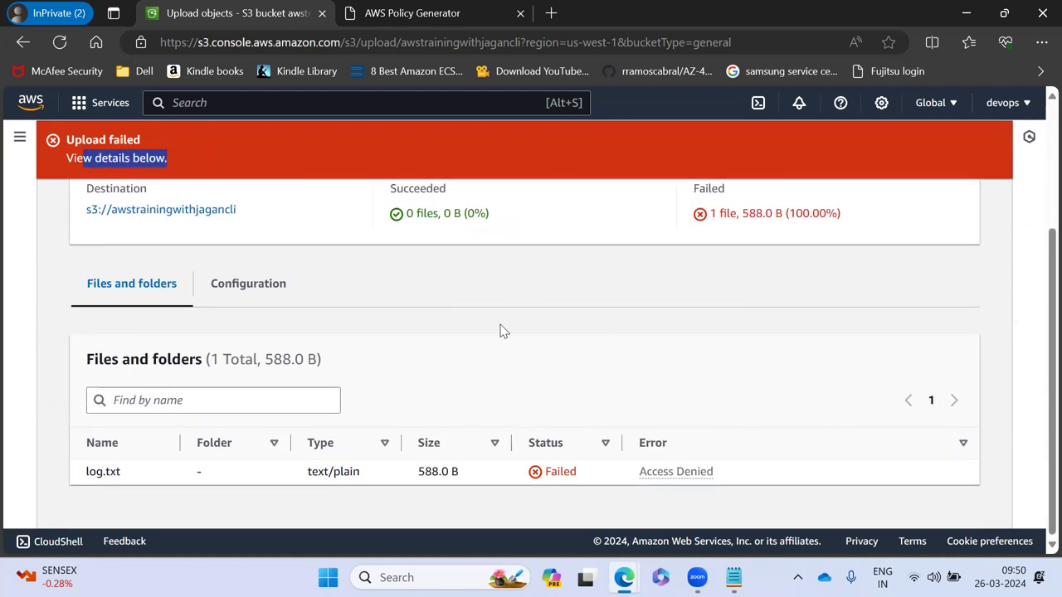
click(680, 472)
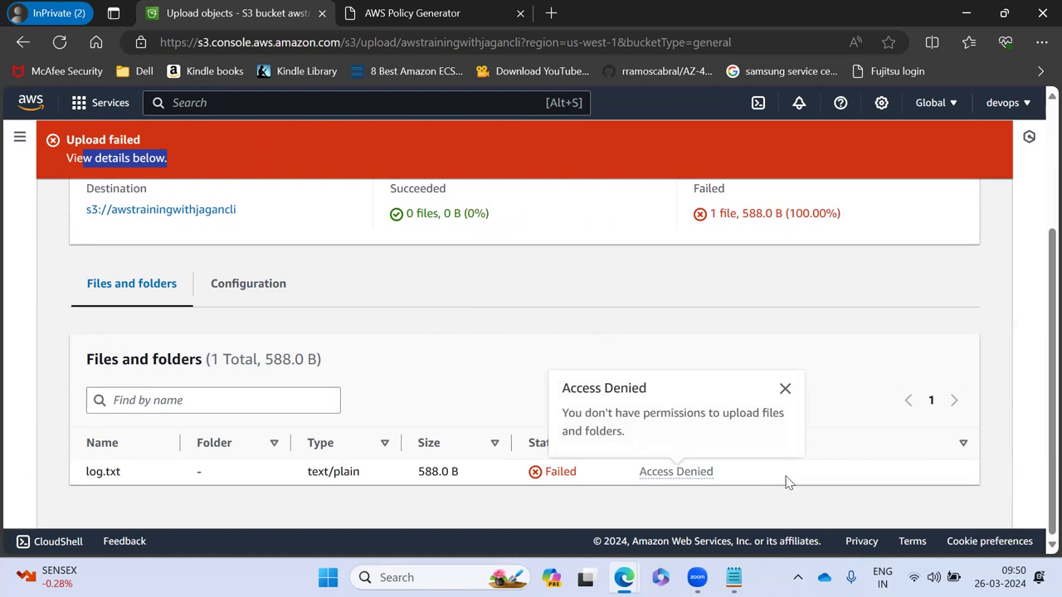
drag(590, 413, 718, 415)
click(631, 440)
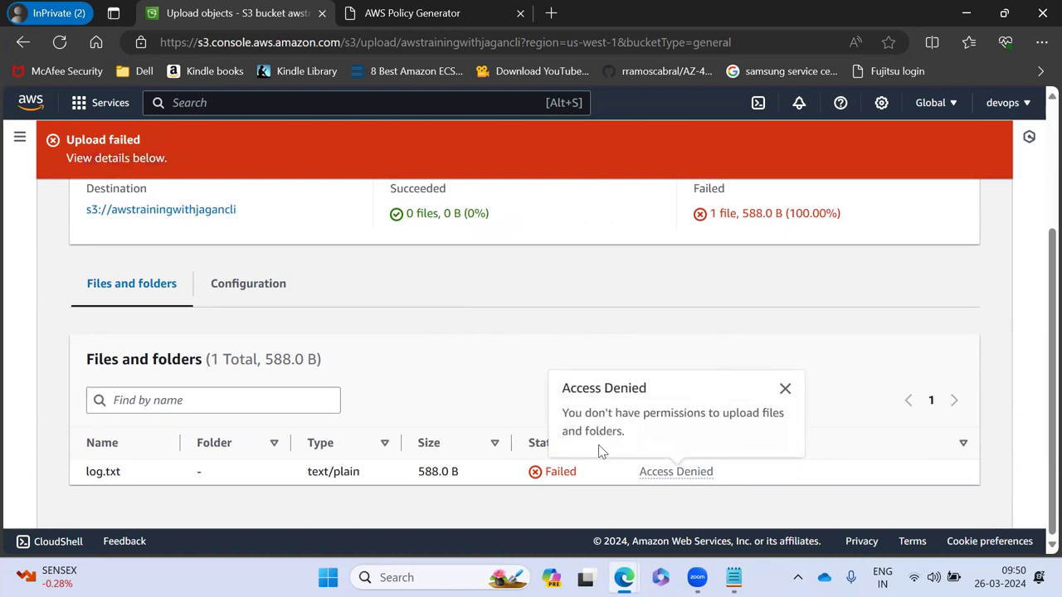
click(785, 390)
scroll(749, 408, up, 3)
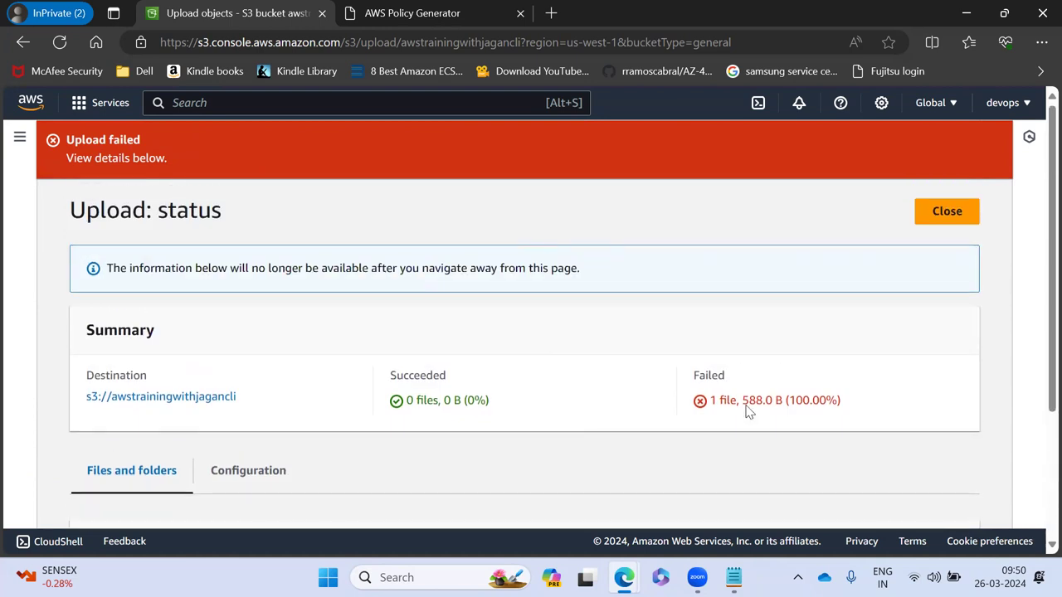
click(945, 212)
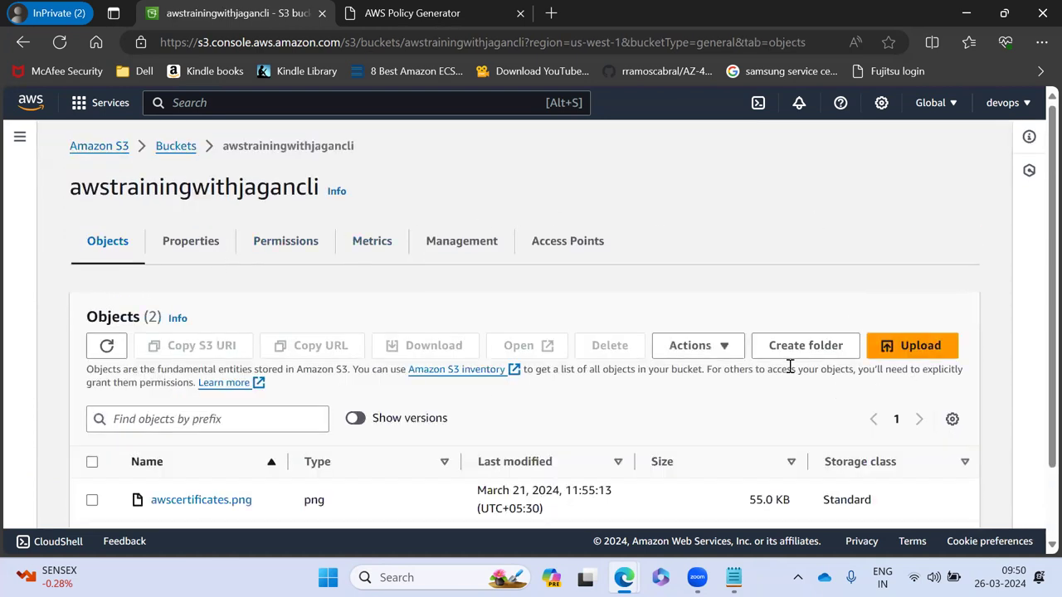
Start a new upload to the bucket and add the log text file from Documents
click(912, 346)
click(566, 355)
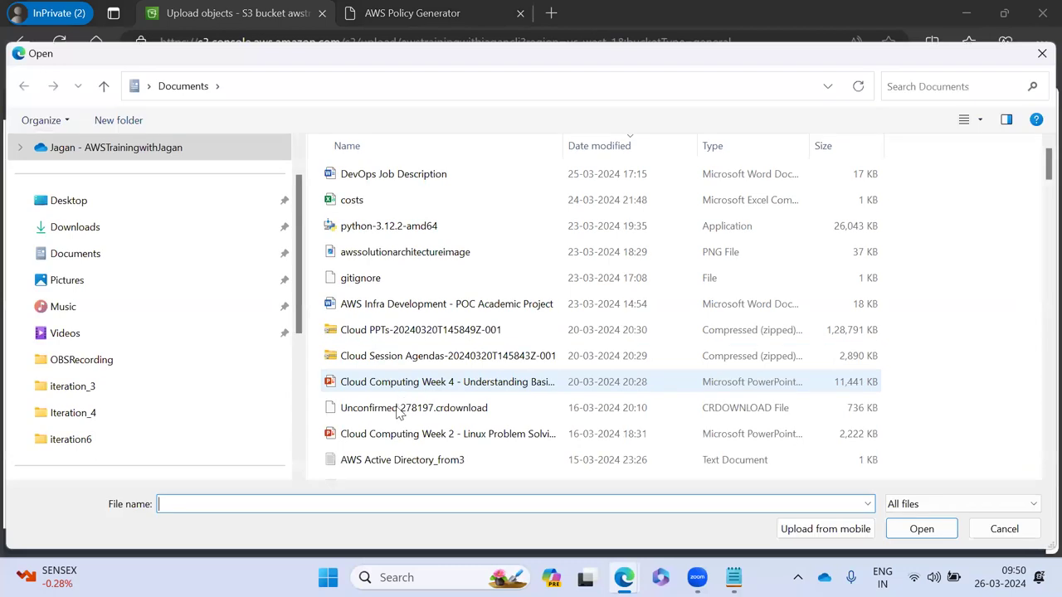
click(399, 414)
key(l)
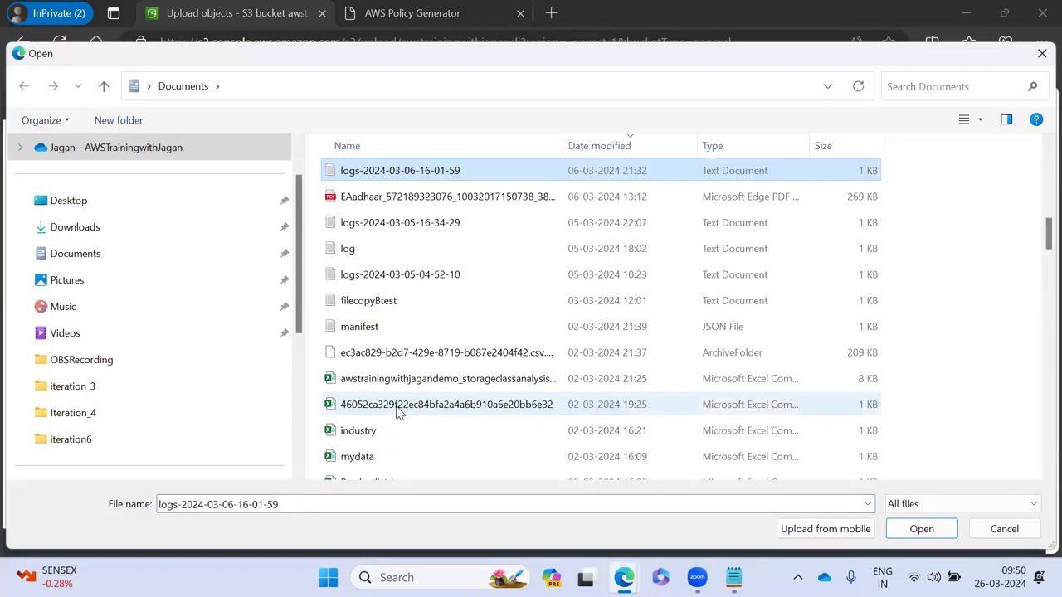
click(379, 249)
click(922, 529)
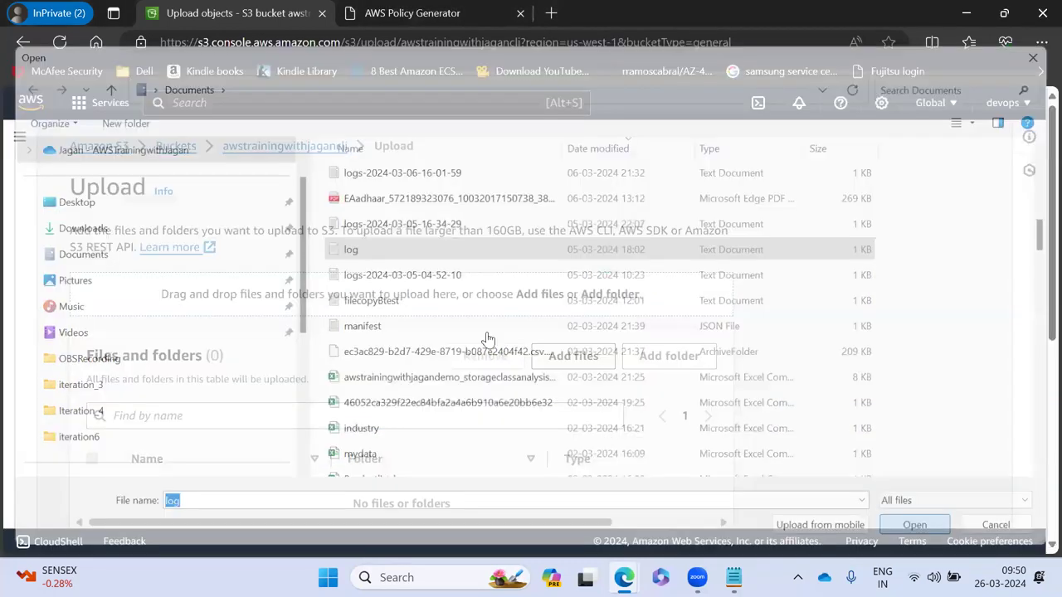
Specify an encryption key in the upload properties, overriding the bucket's default encryption with SSE-KMS as the encryption type
scroll(315, 373, down, 20)
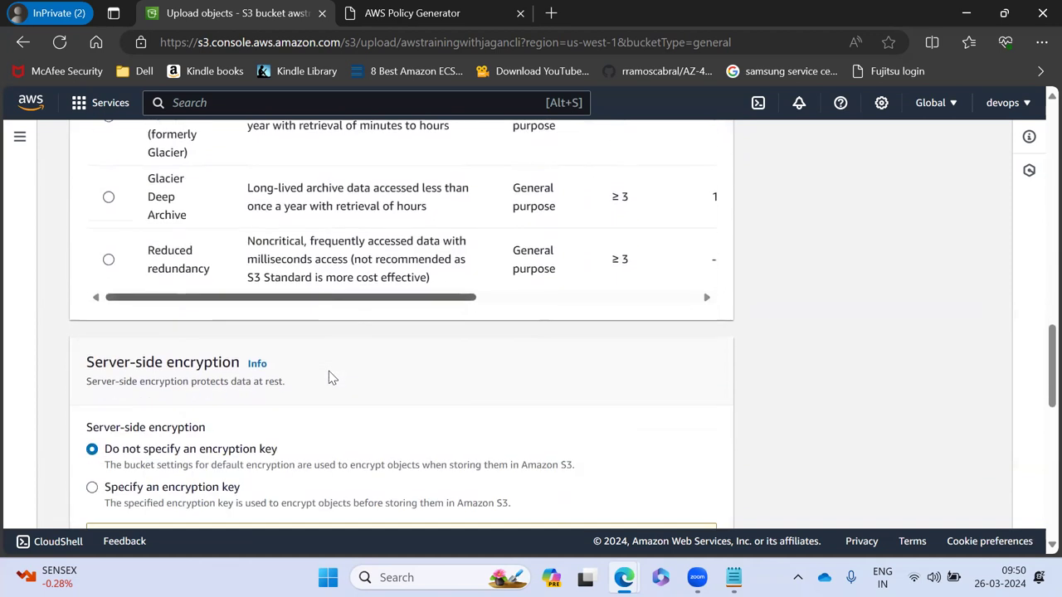
click(108, 347)
scroll(253, 367, down, 2)
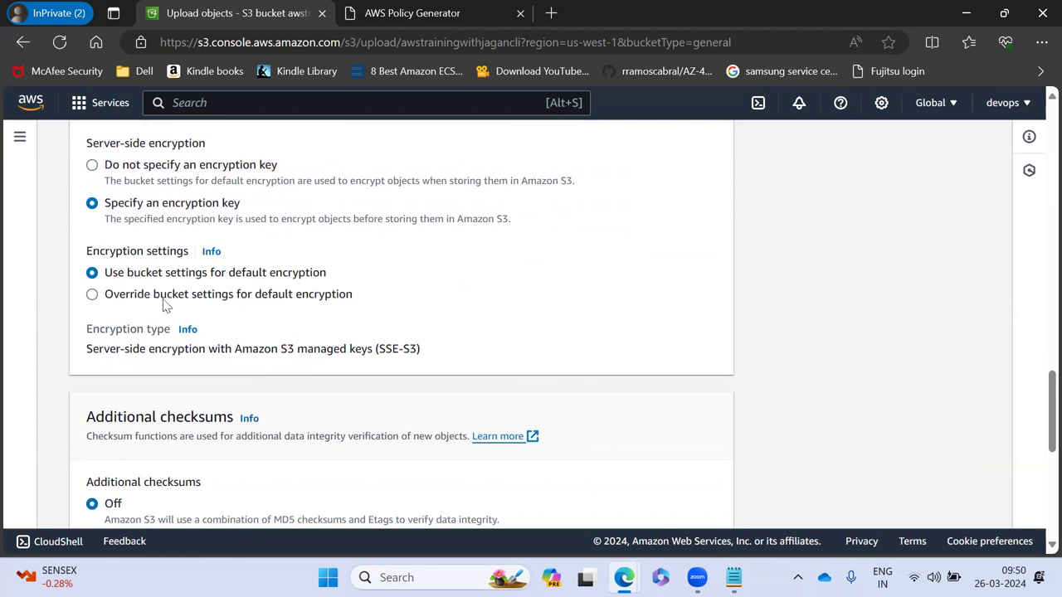
click(92, 295)
scroll(227, 313, down, 1)
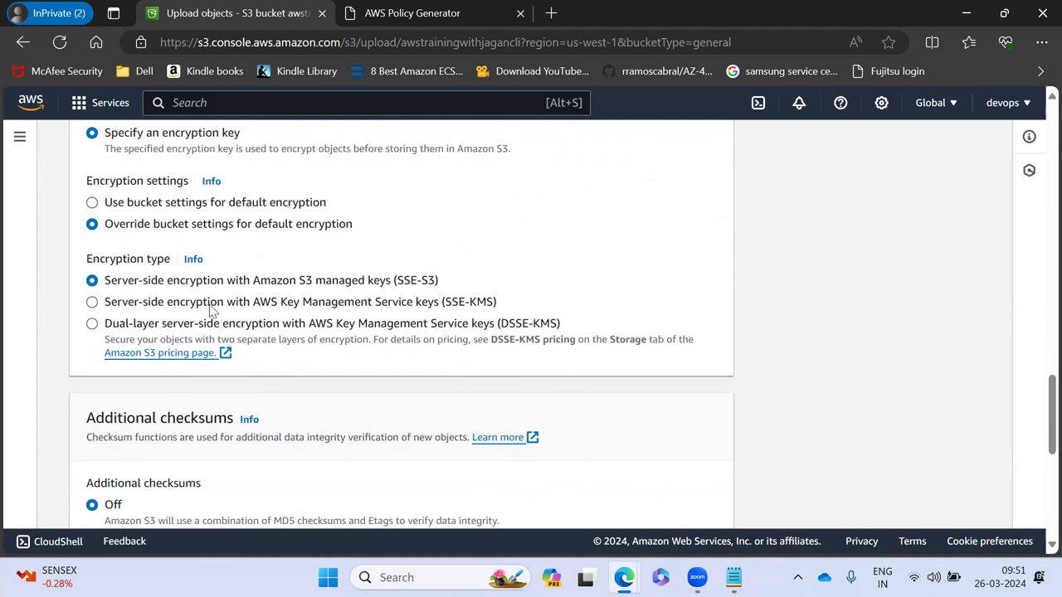
drag(444, 307, 495, 307)
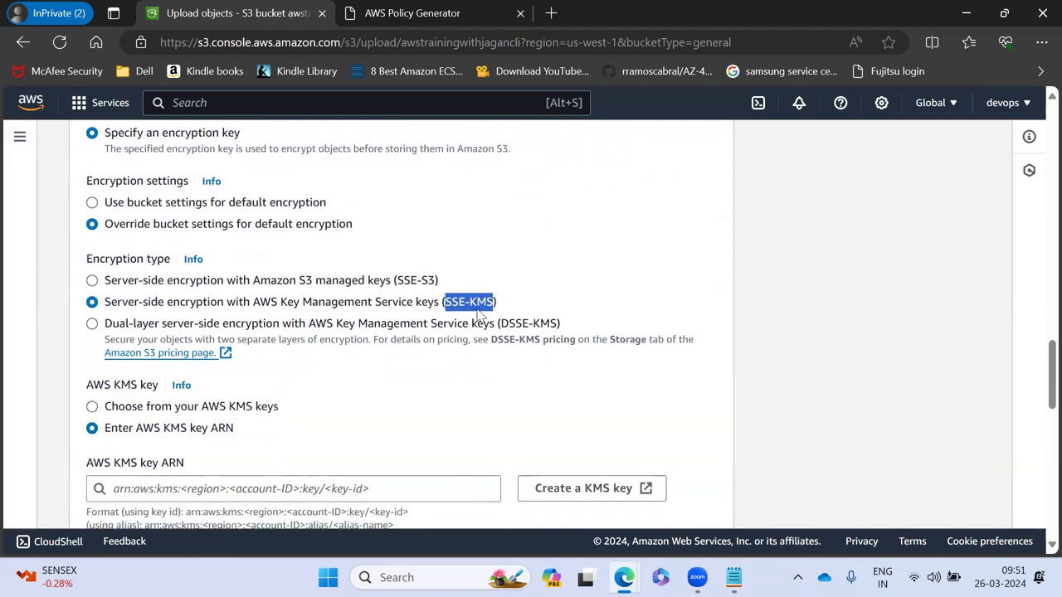
Choose the existing aws/s3 key from the available AWS KMS keys for the upload's SSE-KMS encryption
scroll(496, 325, down, 2)
click(480, 349)
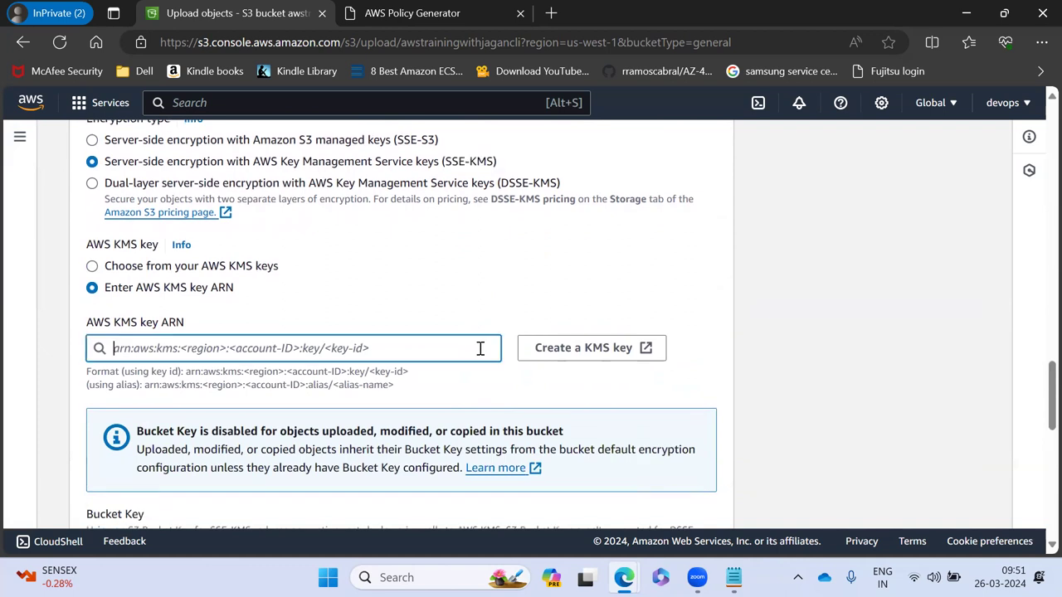
click(93, 266)
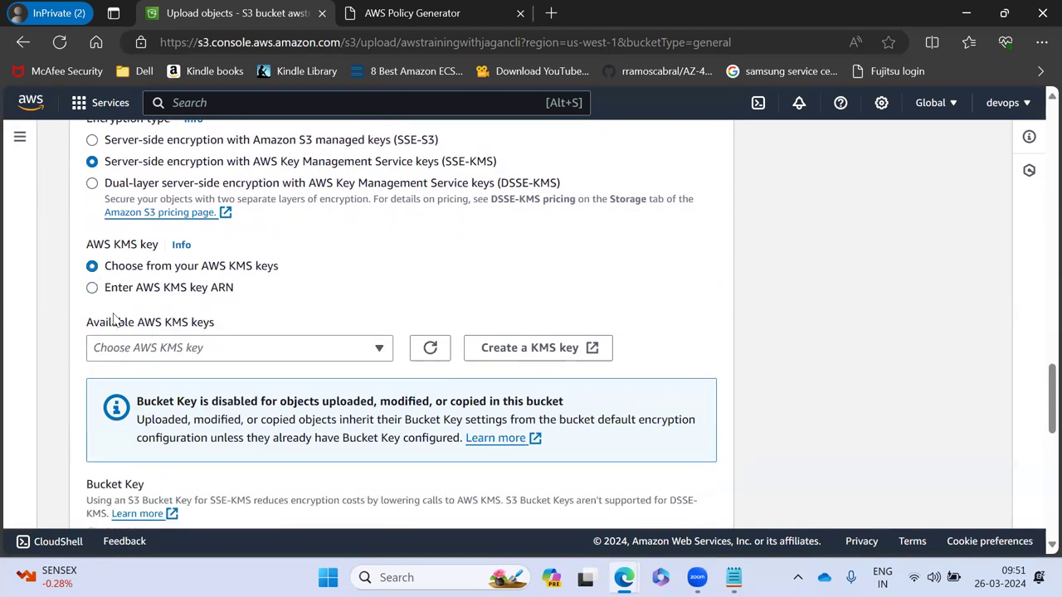
click(163, 358)
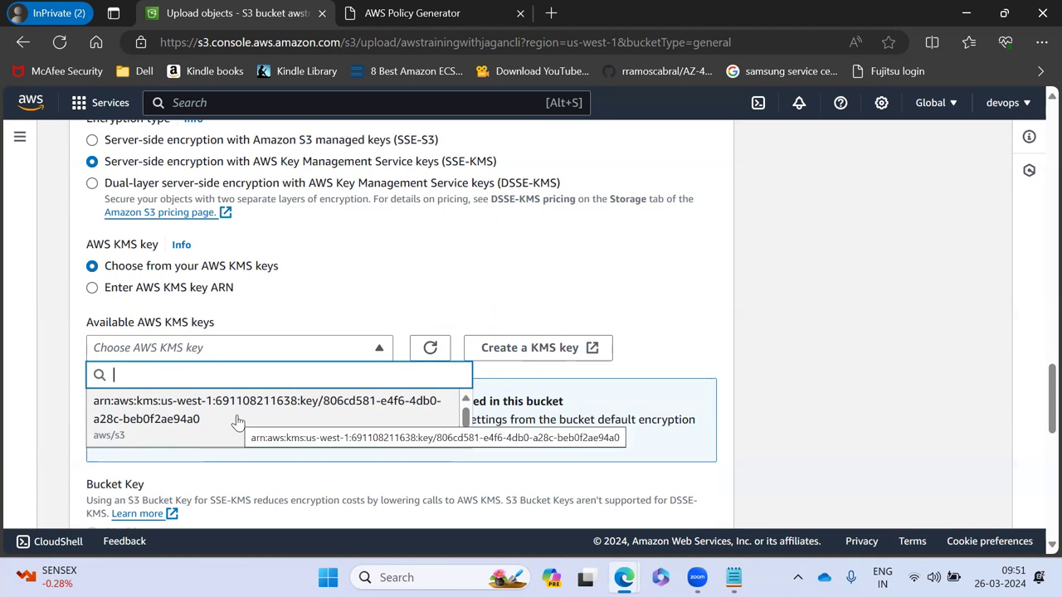
click(298, 415)
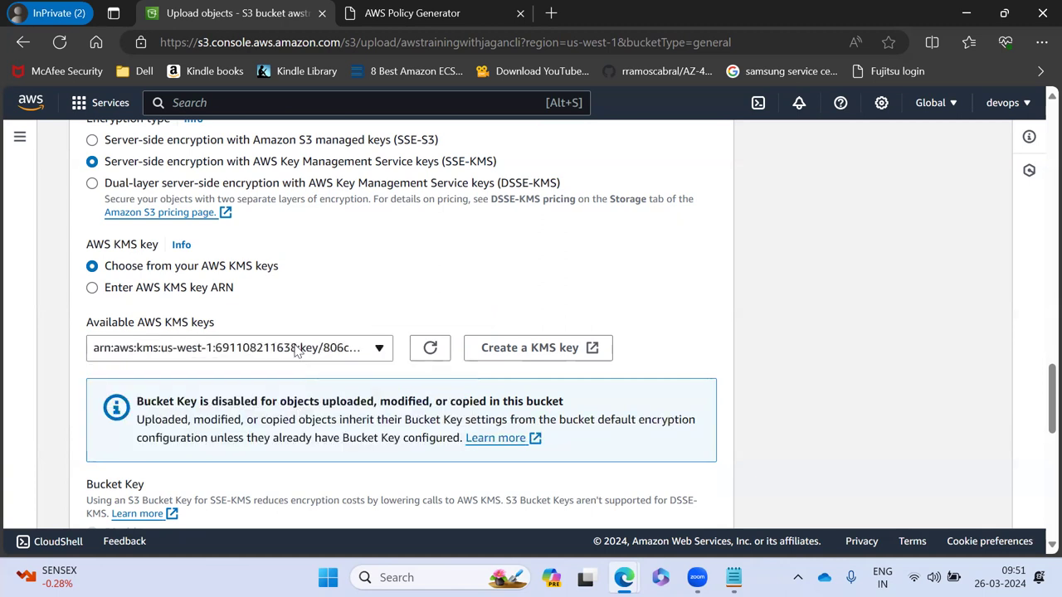
Upload log.txt to the bucket with the SSE-KMS settings, leaving checksums, tags and metadata at their defaults
scroll(296, 351, down, 3)
scroll(306, 398, down, 3)
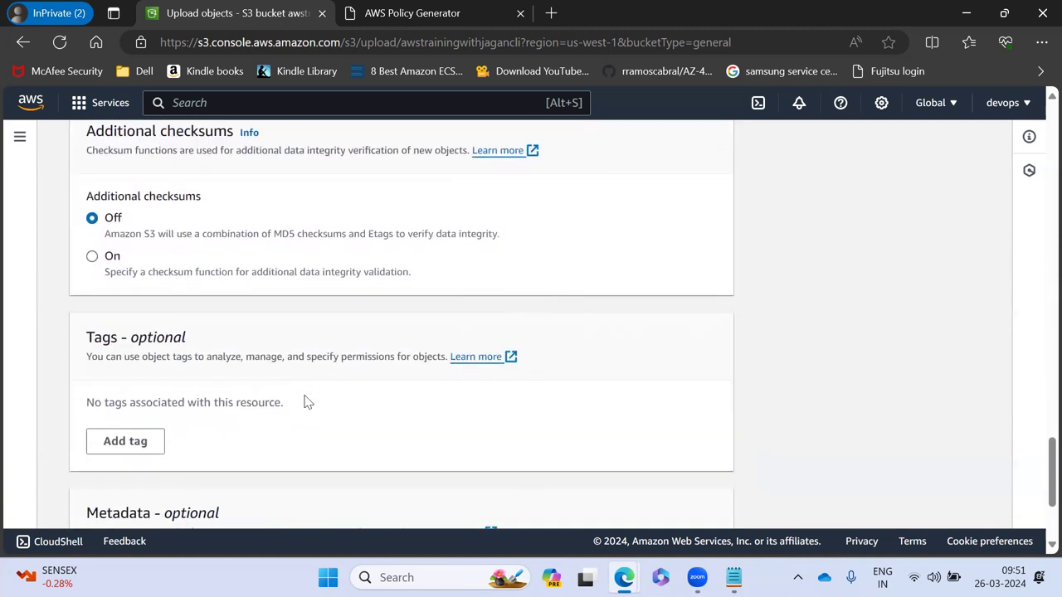
scroll(306, 401, down, 3)
click(699, 512)
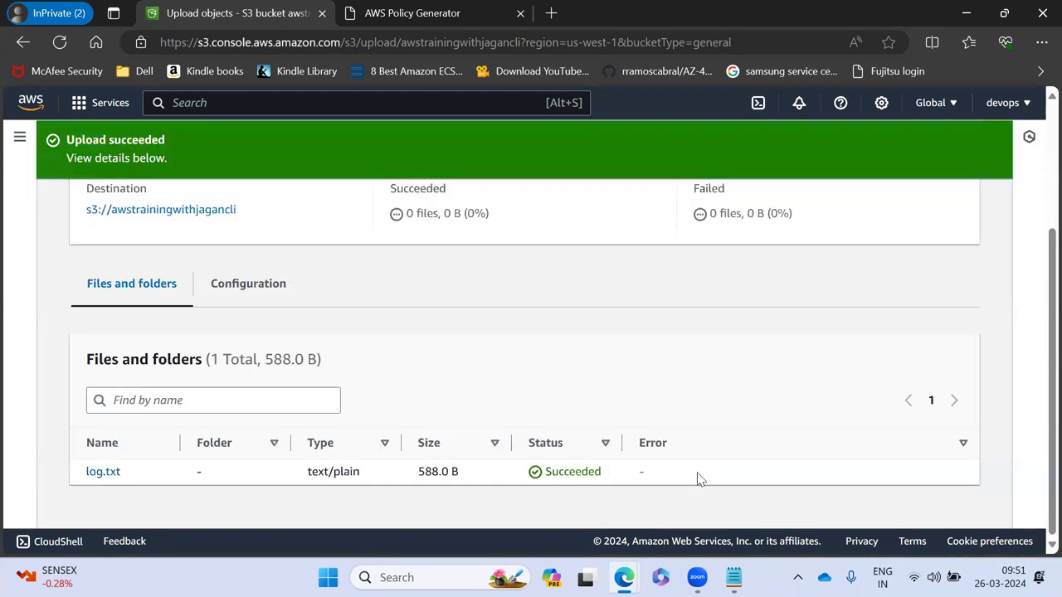
Close the upload status page and check the last modified time of log.txt in the bucket's object list
scroll(469, 325, up, 5)
click(949, 214)
scroll(370, 318, down, 2)
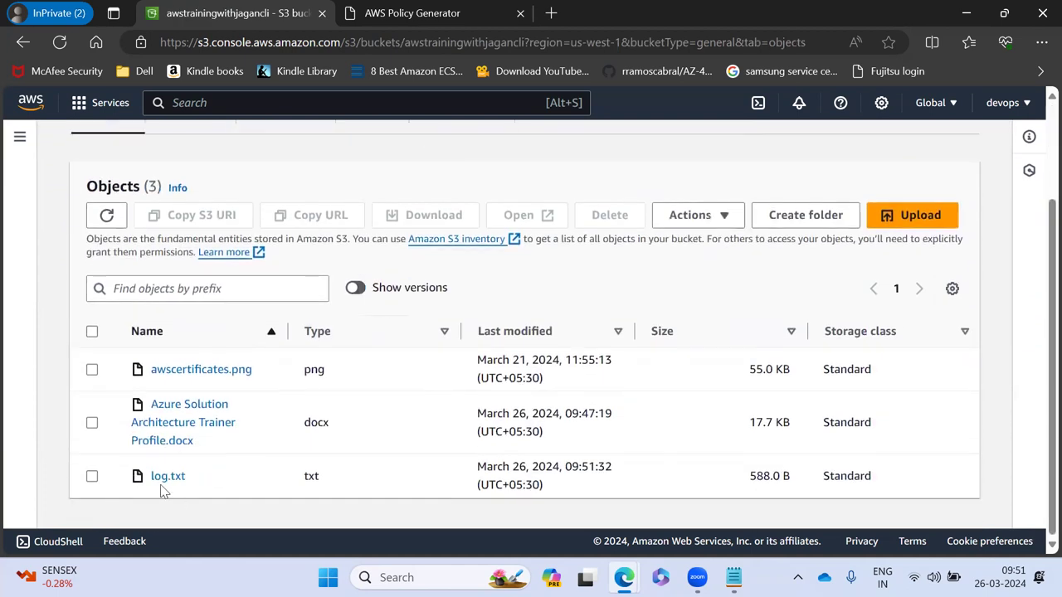
drag(477, 465, 548, 494)
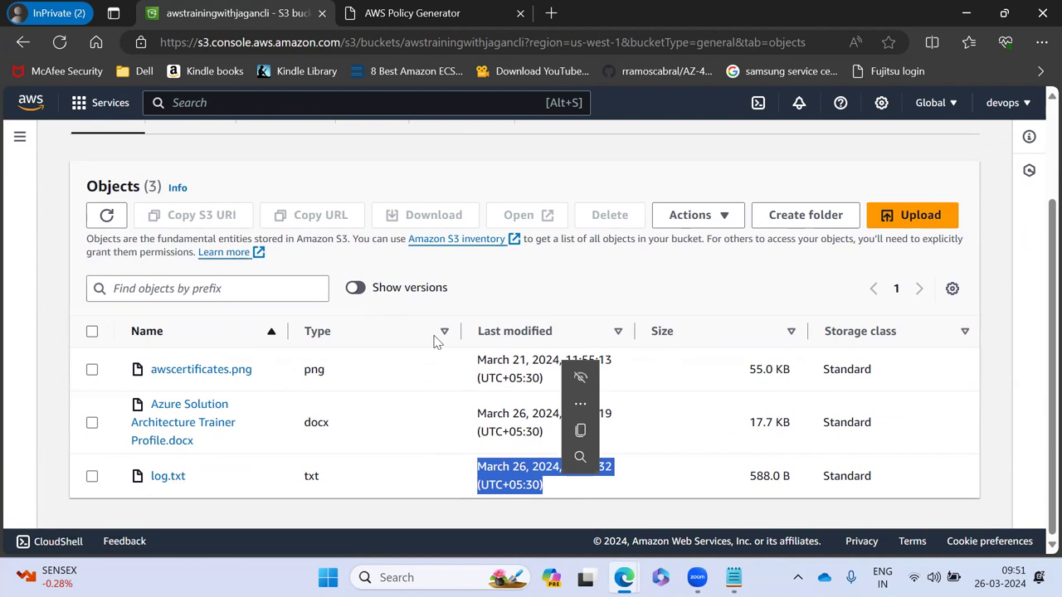